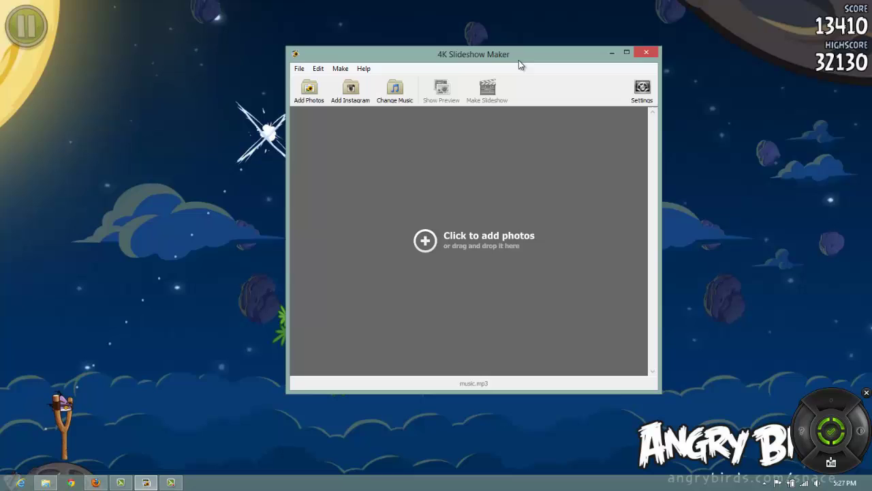
Step: Cancel the Add Photos picker and place the 101MSDCF folder window beside the slideshow
left_click_drag(527, 53, 502, 54)
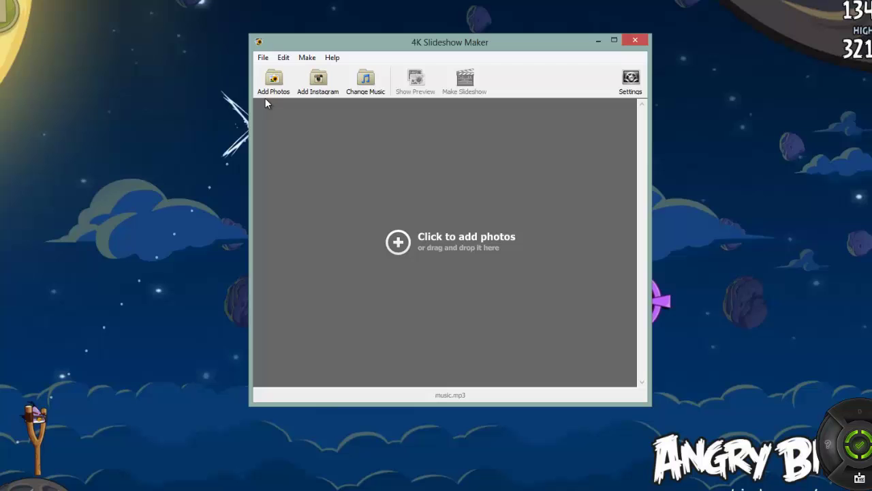
left_click(273, 81)
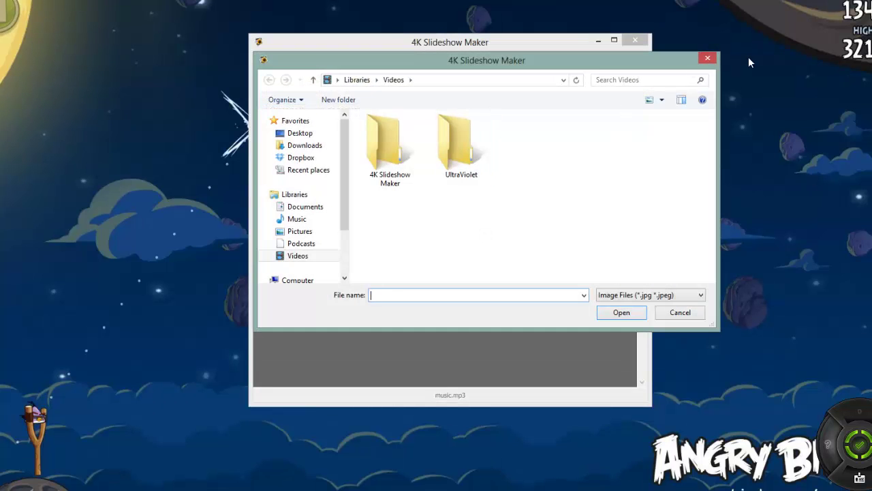
left_click(707, 58)
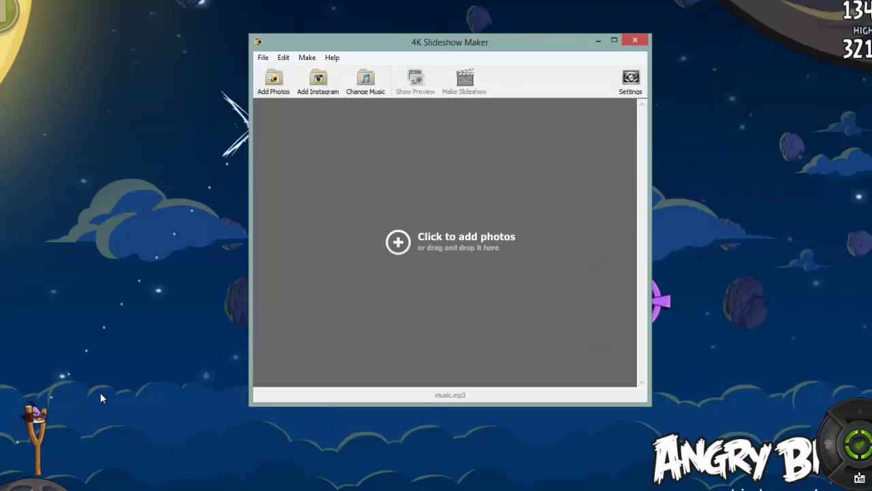
left_click(13, 484)
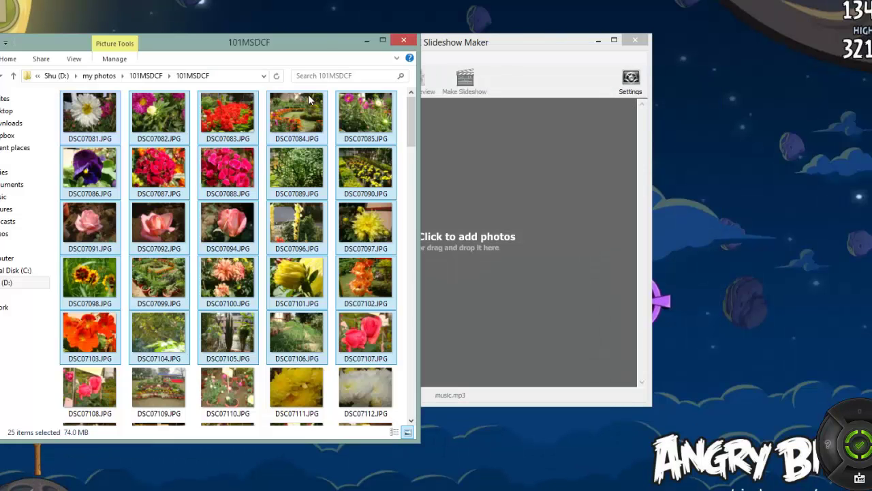
left_click_drag(323, 54, 173, 74)
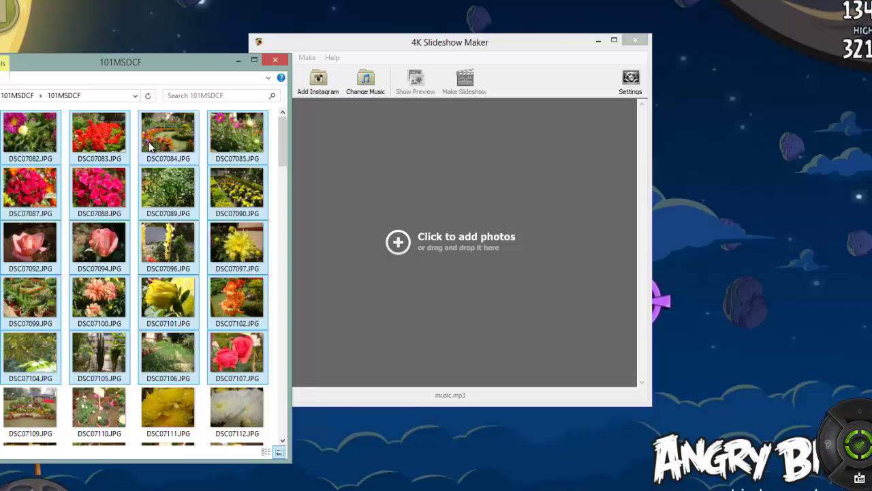
Step: Drag the 25 selected flower photos from 101MSDCF into the slideshow's drop area
left_click_drag(85, 176, 427, 180)
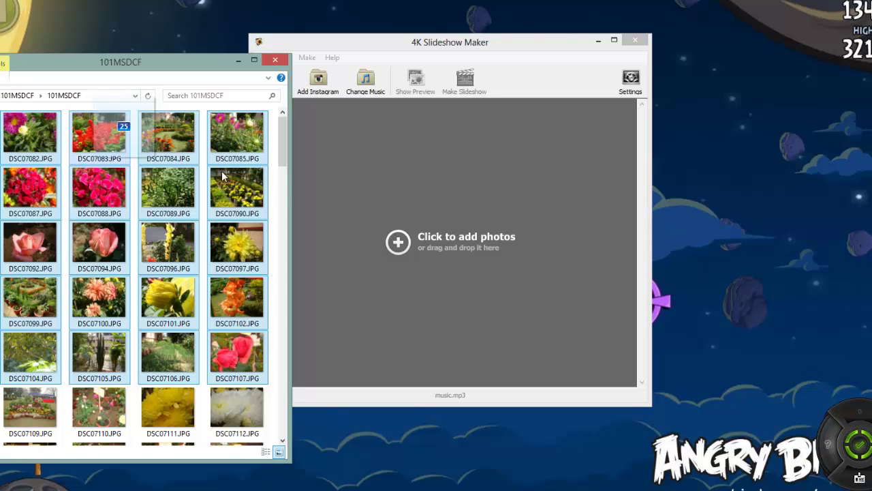
left_click(257, 73)
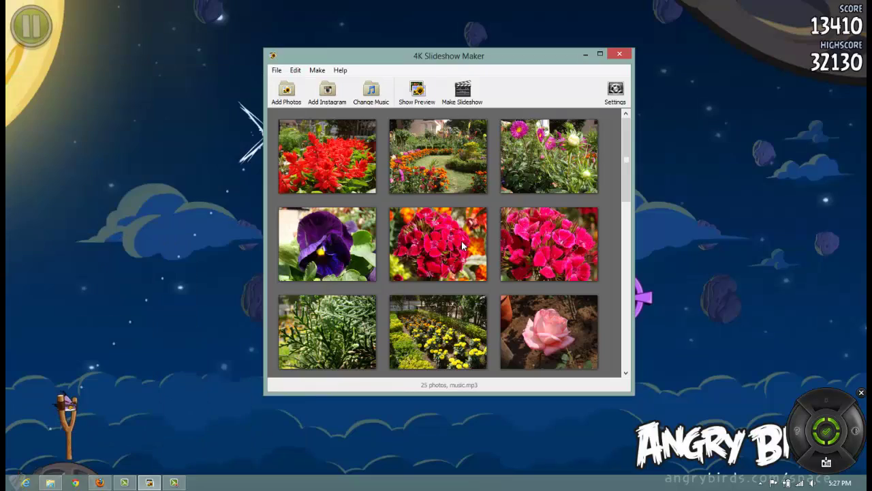
scroll(429, 302, "down", 4)
scroll(429, 302, "down", 3)
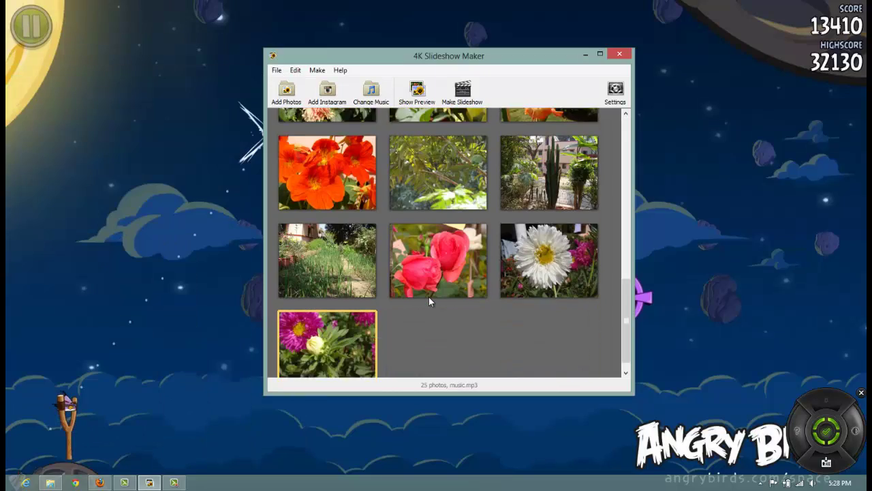
scroll(429, 302, "up", 8)
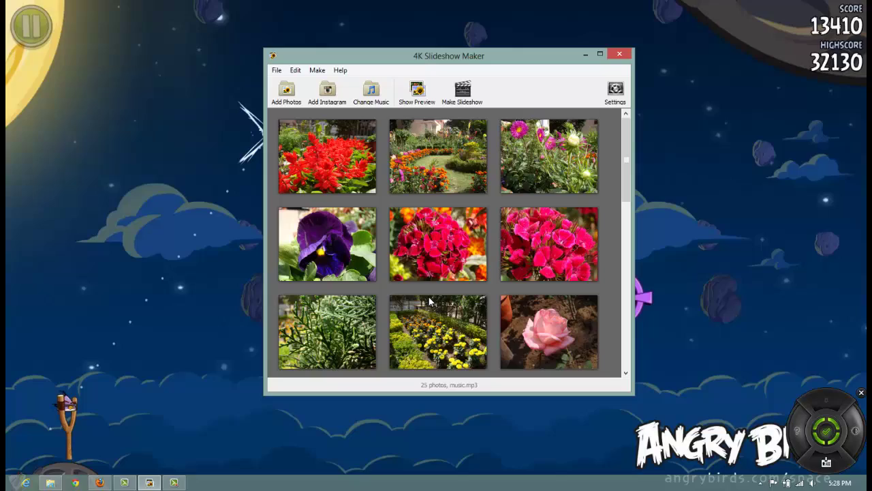
scroll(429, 300, "down", 3)
scroll(428, 300, "up", 3)
Step: Enter the official Instagram account's username in the Instagram picker and follow it
left_click(328, 101)
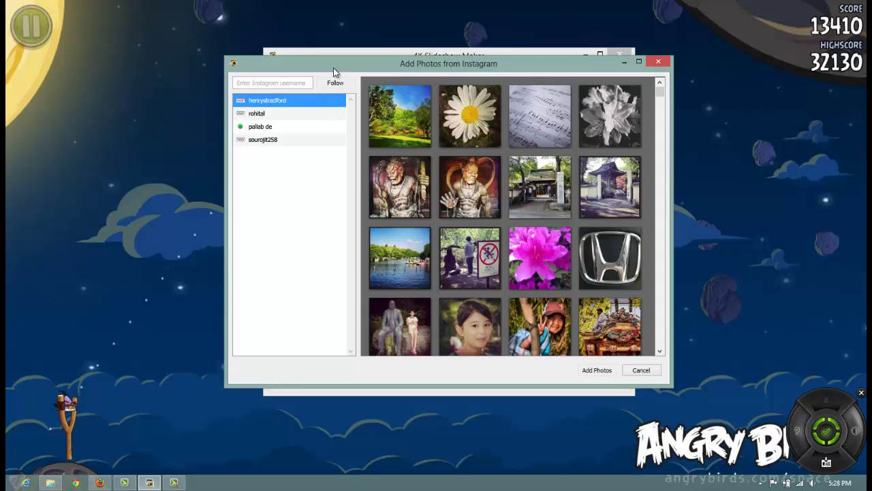
left_click_drag(333, 68, 461, 88)
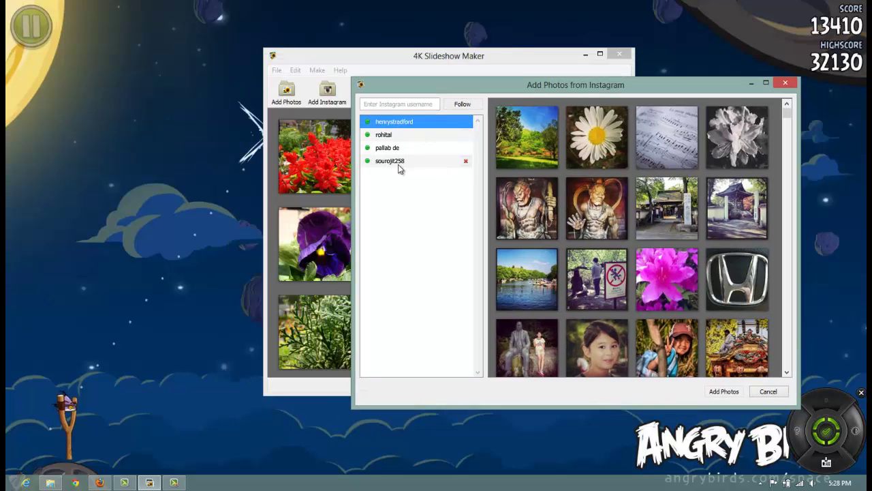
left_click(394, 105)
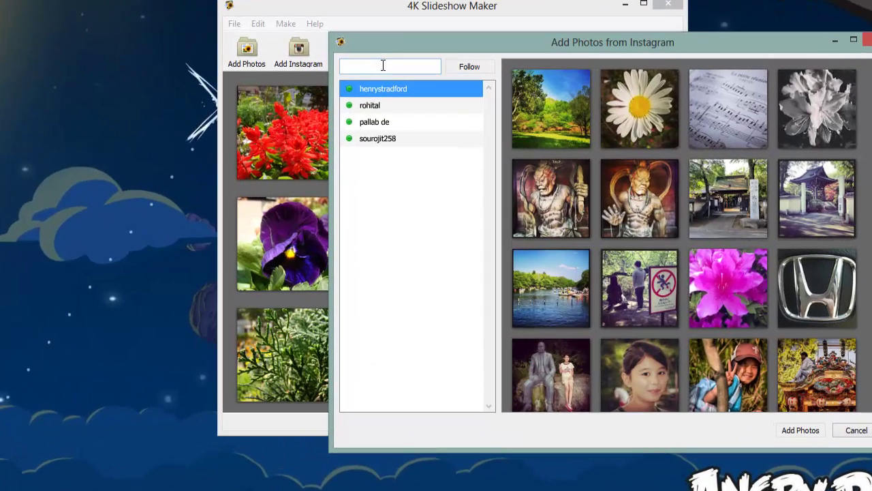
type("instagram")
left_click(463, 66)
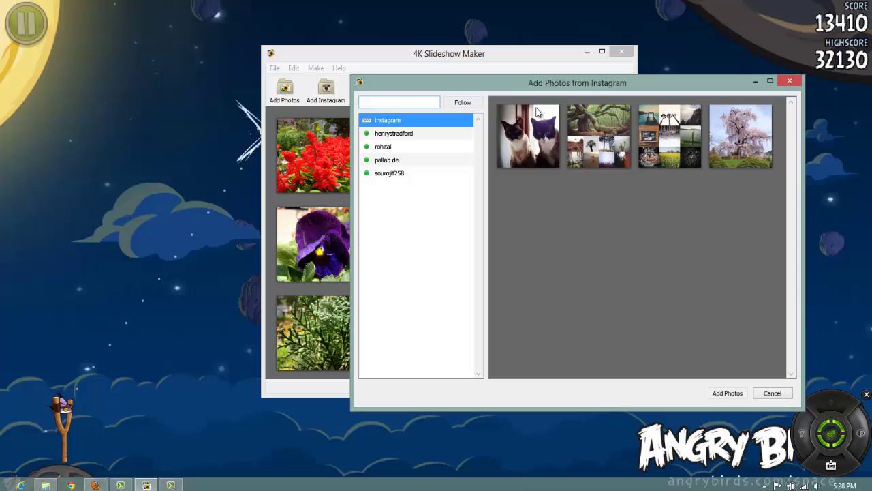
Step: Tick the two-cats, cherry-blossom tree and geometric roof Instagram photos and add them
left_click_drag(585, 84, 482, 57)
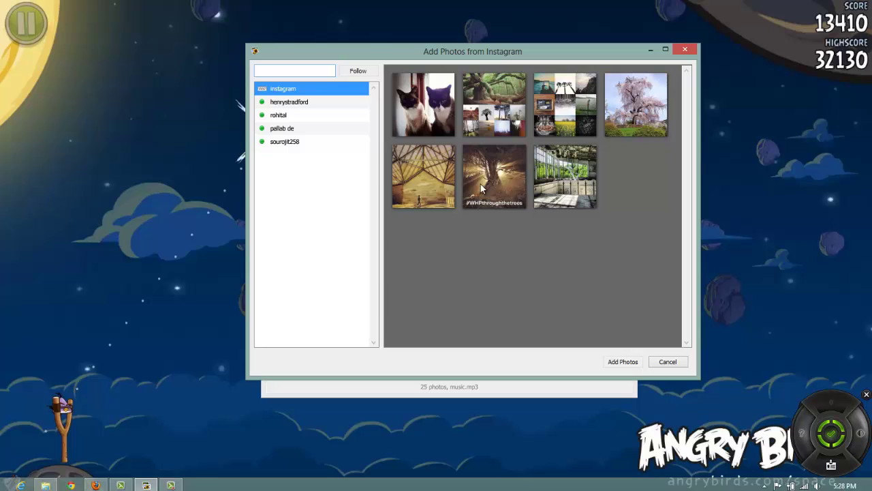
left_click(444, 124)
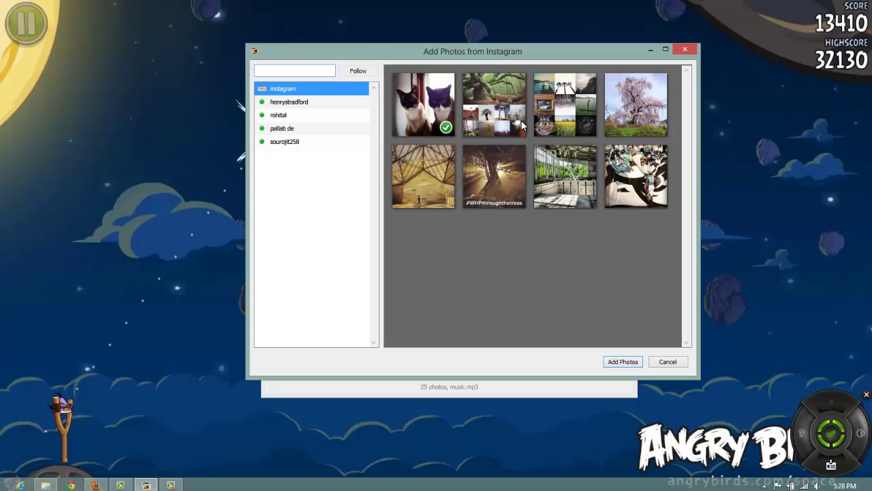
left_click(655, 120)
left_click(647, 190)
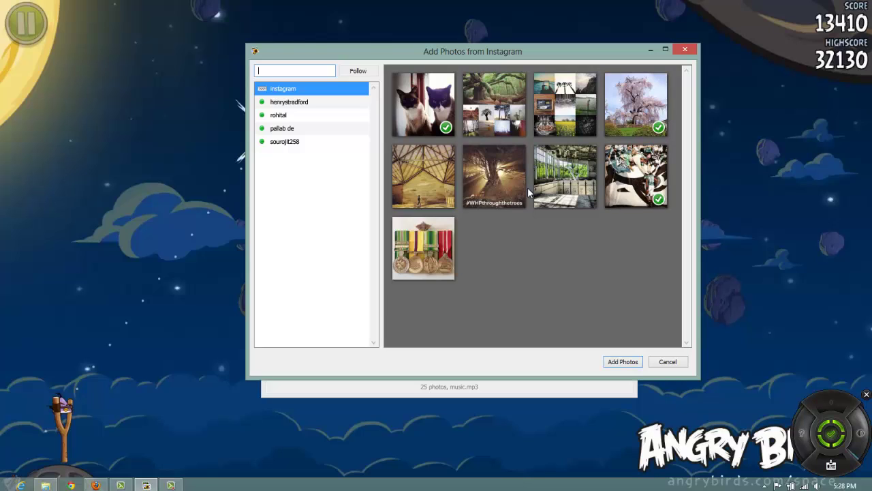
left_click(404, 180)
left_click(507, 262)
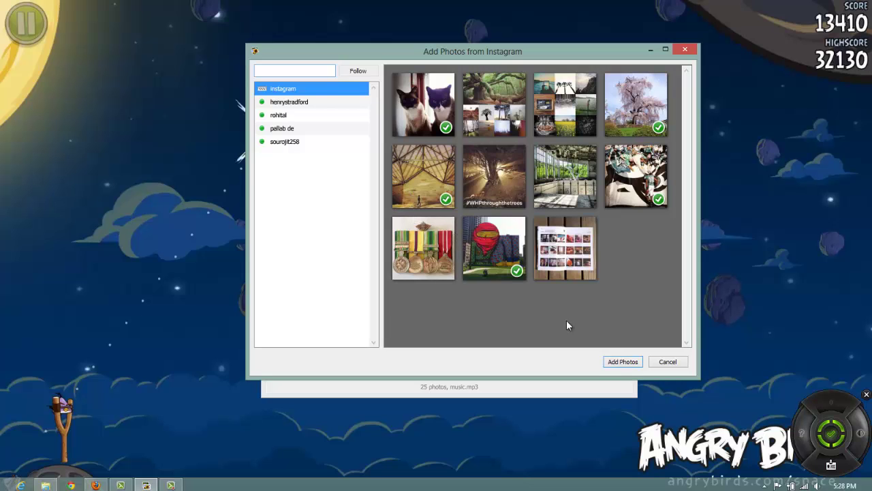
left_click(621, 362)
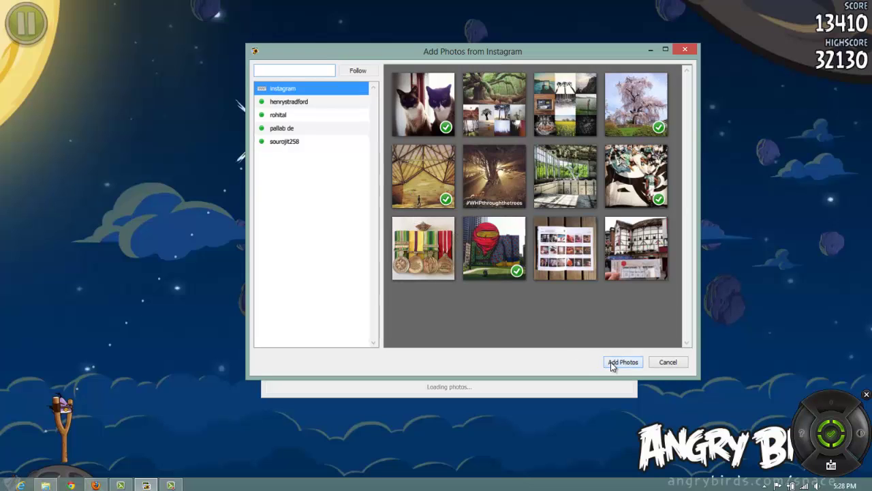
Step: Select the three new Instagram thumbnails at the end of the photo grid
scroll(546, 332, "down", 4)
scroll(547, 332, "down", 8)
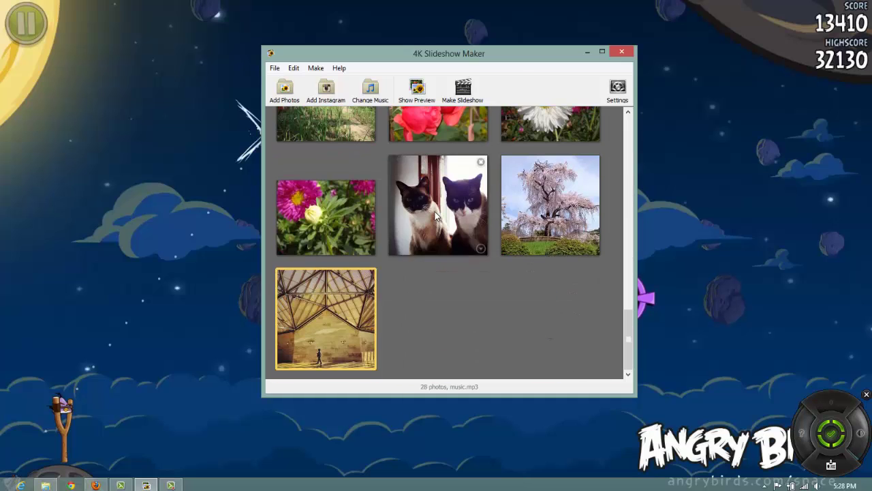
left_click(438, 218)
left_click(528, 222)
left_click(301, 334)
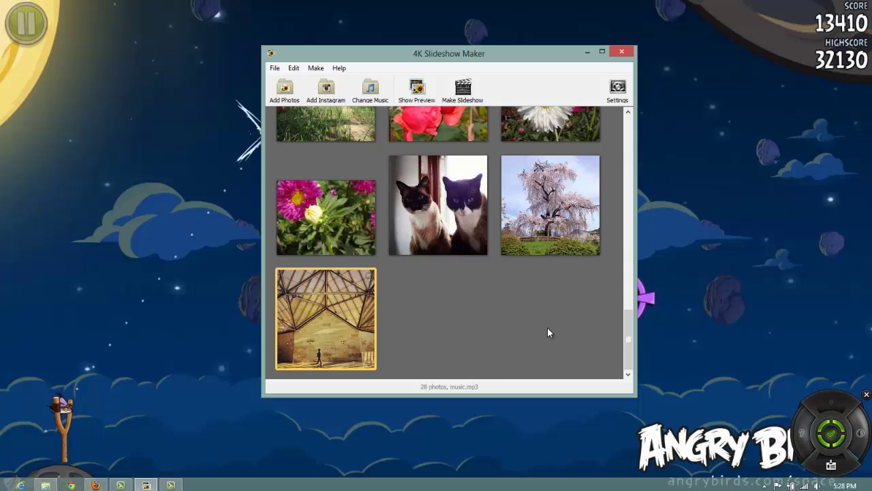
scroll(547, 326, "up", 10)
scroll(548, 325, "up", 2)
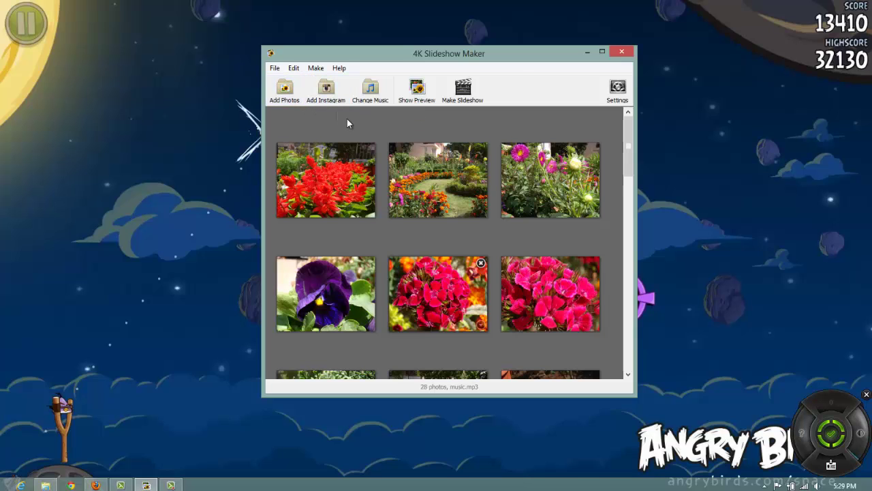
Step: Choose music.mp3 from the Shu (D:) drive as the slideshow's background music
left_click(366, 102)
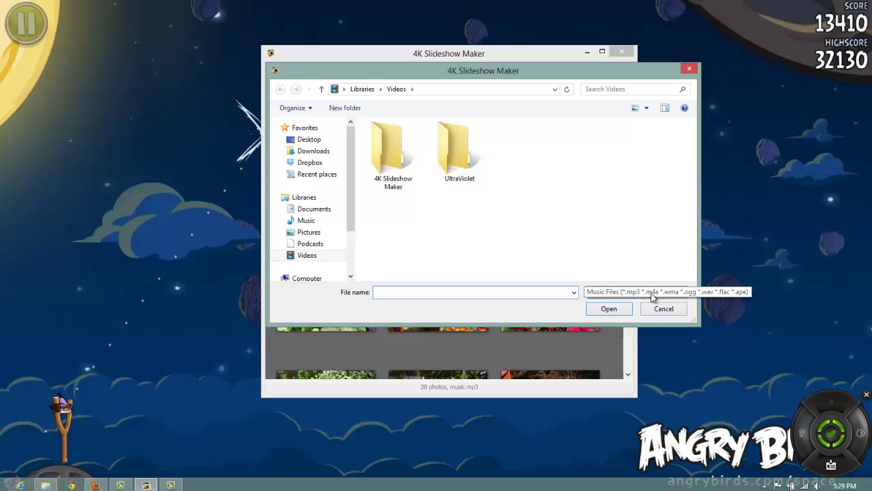
left_click_drag(349, 207, 344, 254)
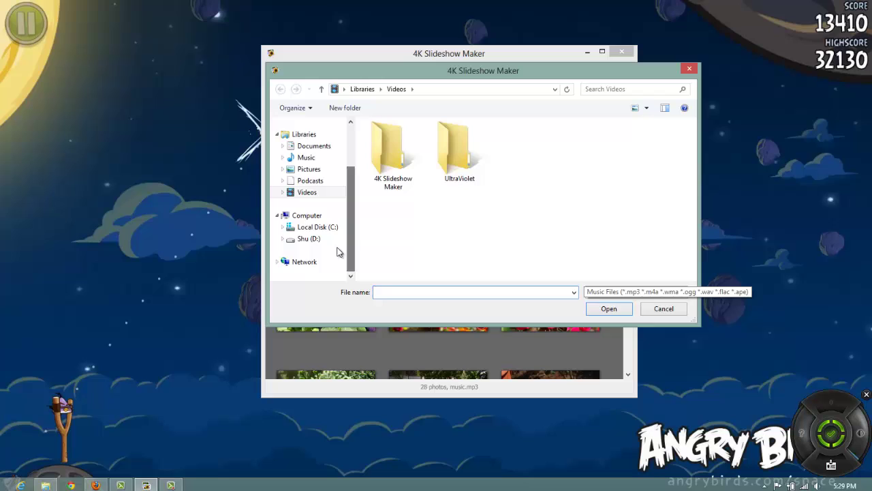
left_click(325, 239)
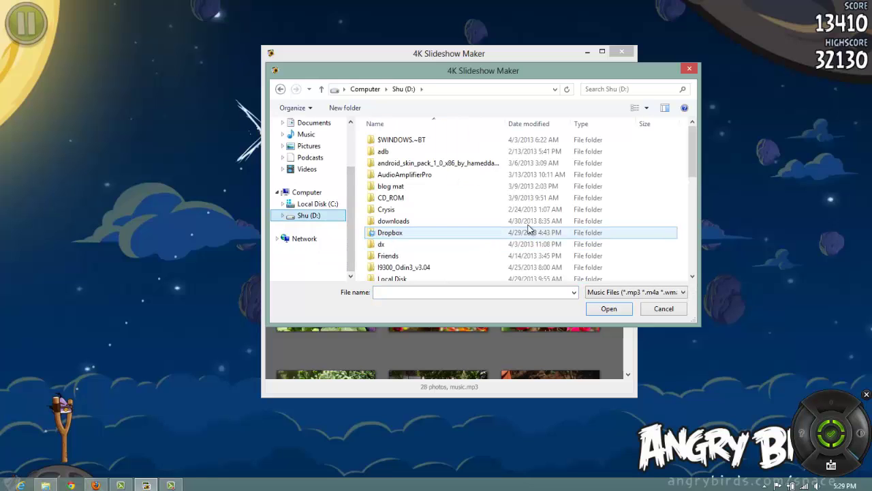
left_click_drag(692, 151, 692, 243)
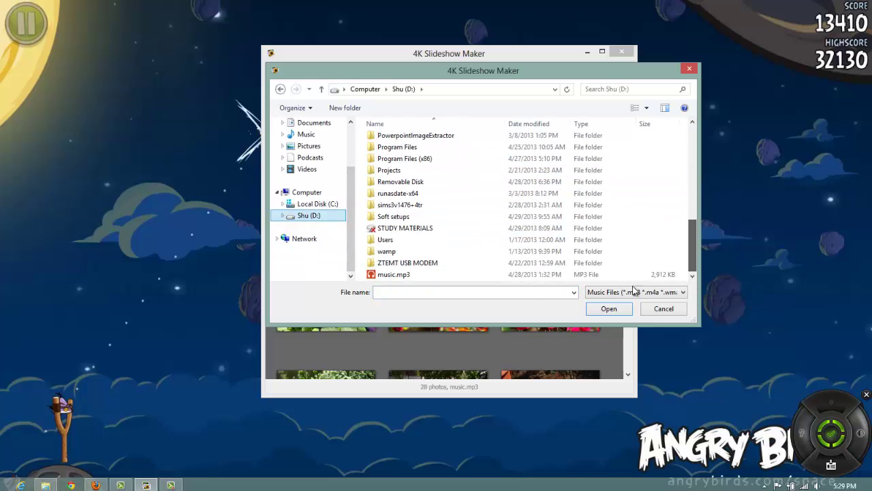
left_click(530, 275)
left_click(608, 310)
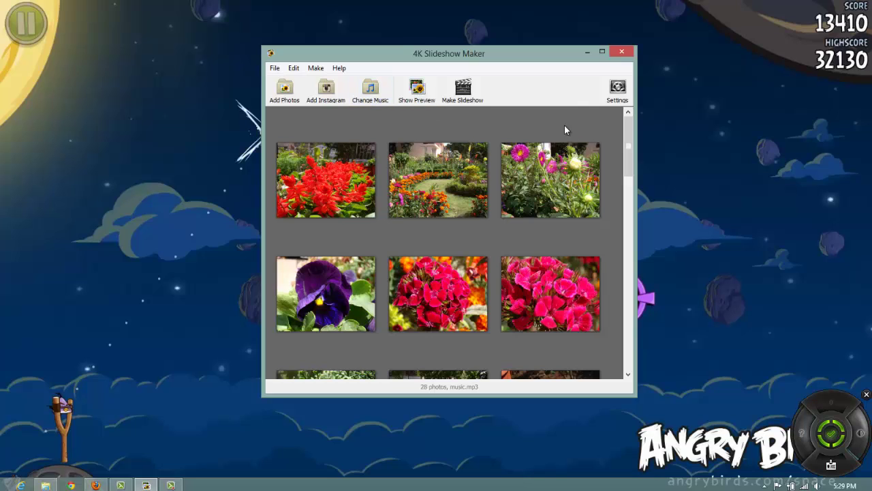
left_click(618, 99)
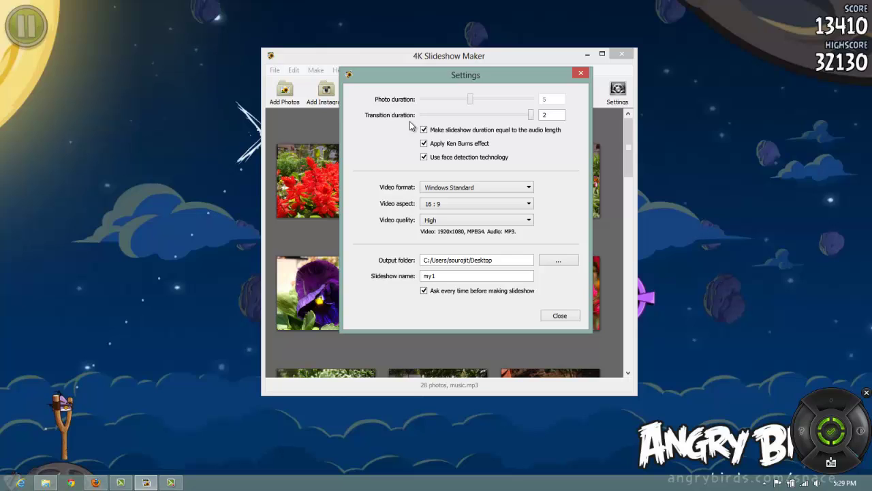
left_click_drag(444, 79, 467, 61)
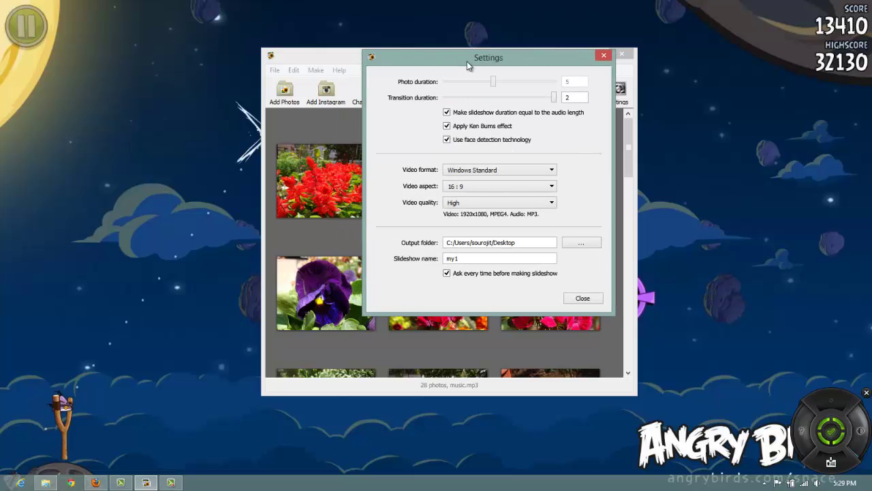
left_click(447, 113)
left_click(447, 113)
left_click_drag(521, 62, 434, 32)
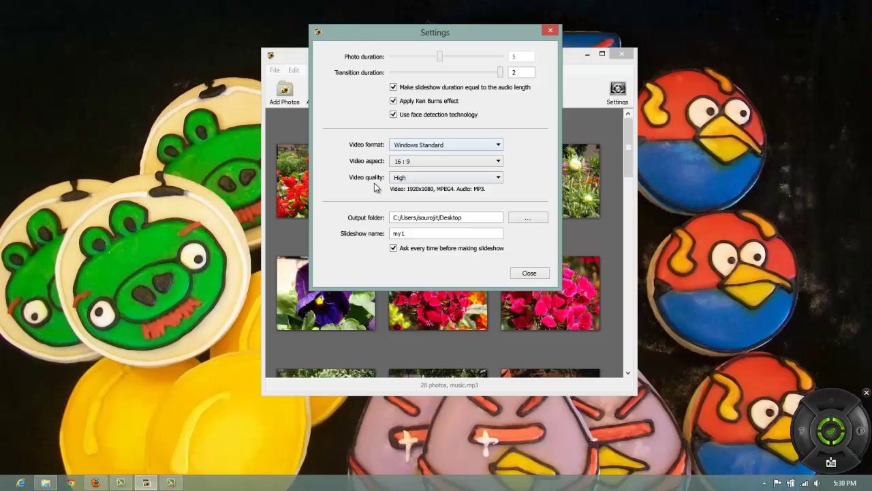
Step: Leave format Windows Standard, aspect 16:9 and quality High unchanged, then close Settings
left_click(397, 148)
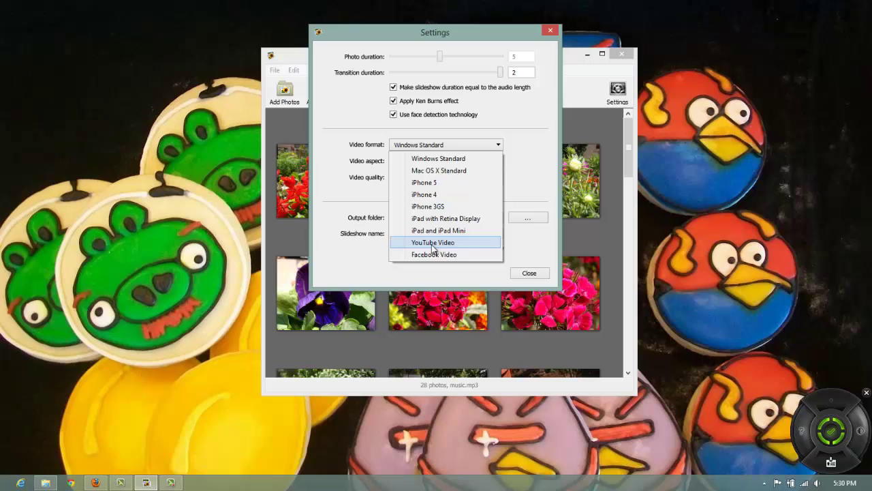
left_click(374, 269)
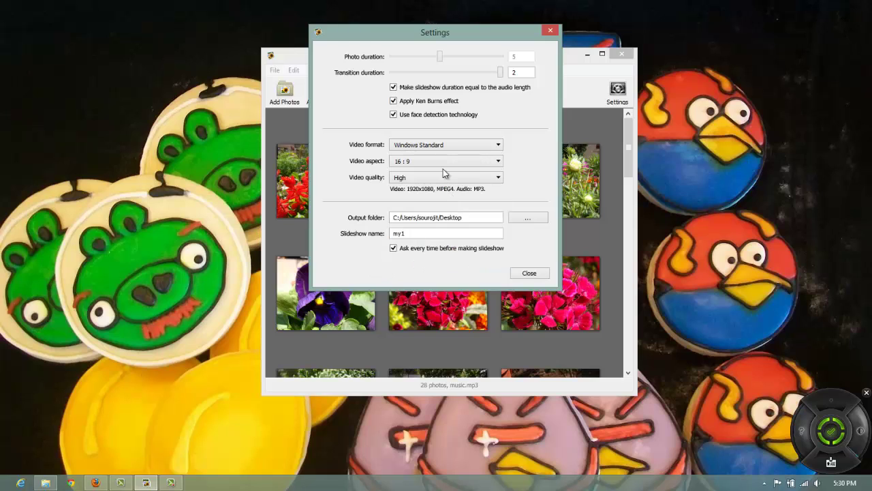
left_click(444, 164)
left_click(444, 164)
left_click(438, 180)
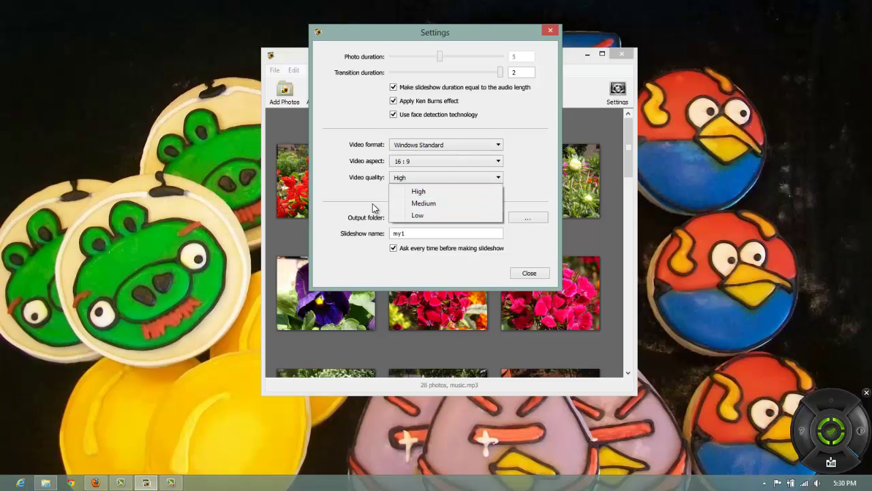
left_click(340, 204)
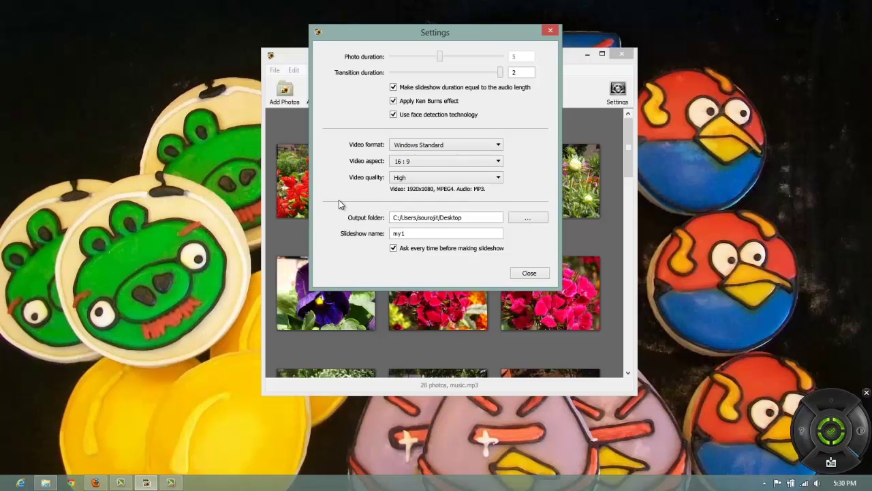
left_click(528, 273)
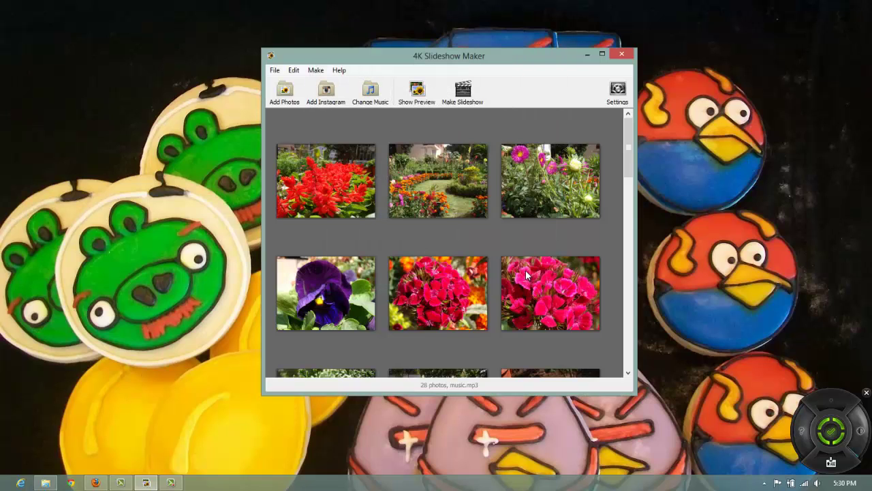
left_click(421, 102)
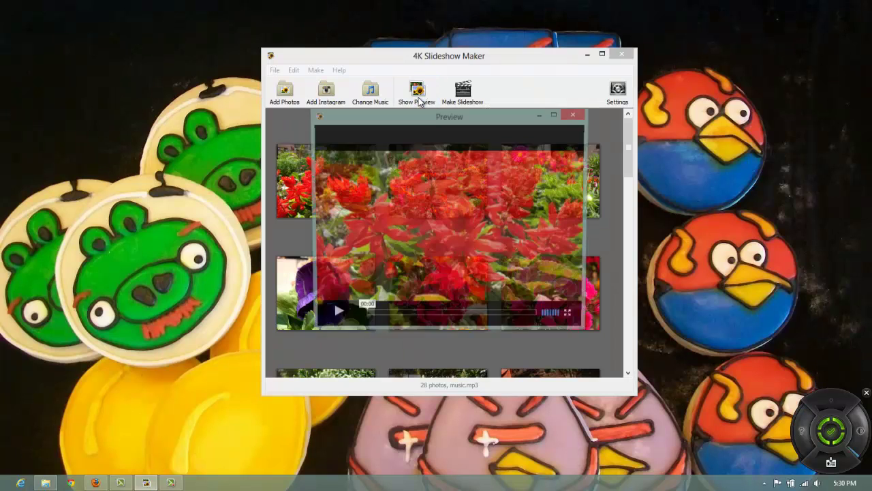
left_click(334, 316)
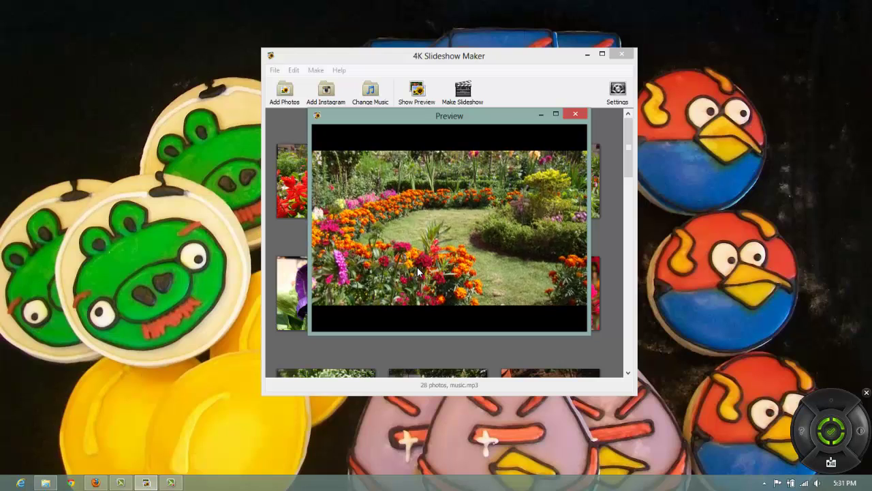
mouse_move(402, 279)
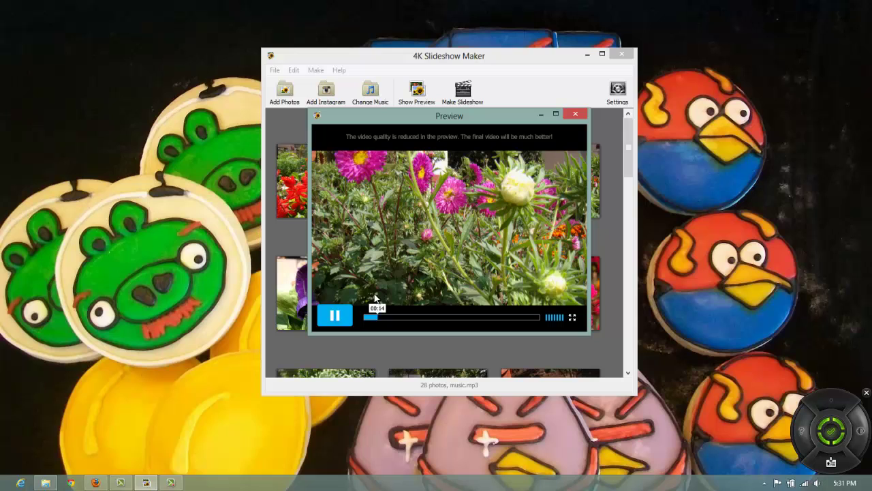
left_click(576, 113)
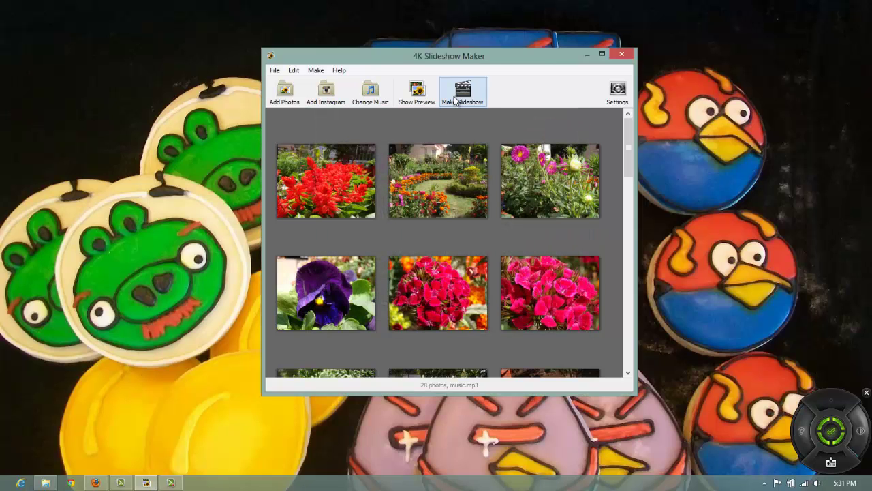
Step: Make the slideshow, confirming Windows Standard format and High quality, and render my1.avi
left_click(455, 99)
left_click_drag(437, 144, 421, 73)
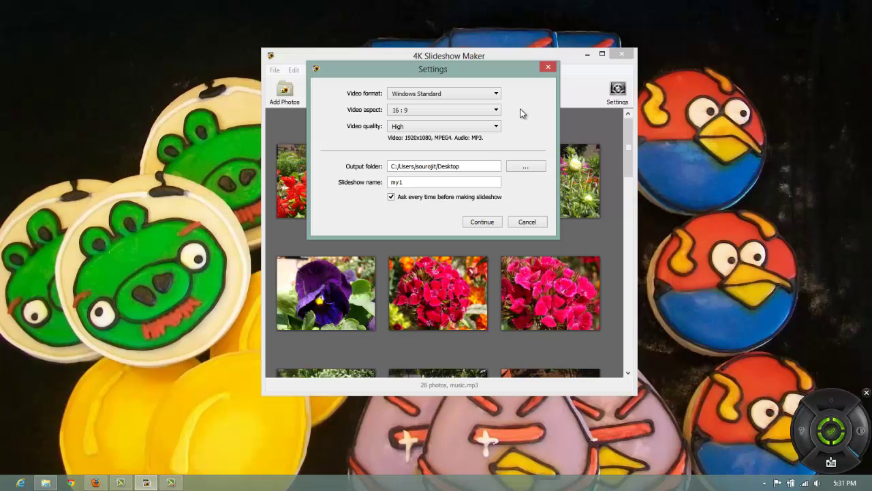
left_click(496, 93)
left_click(496, 93)
left_click(488, 127)
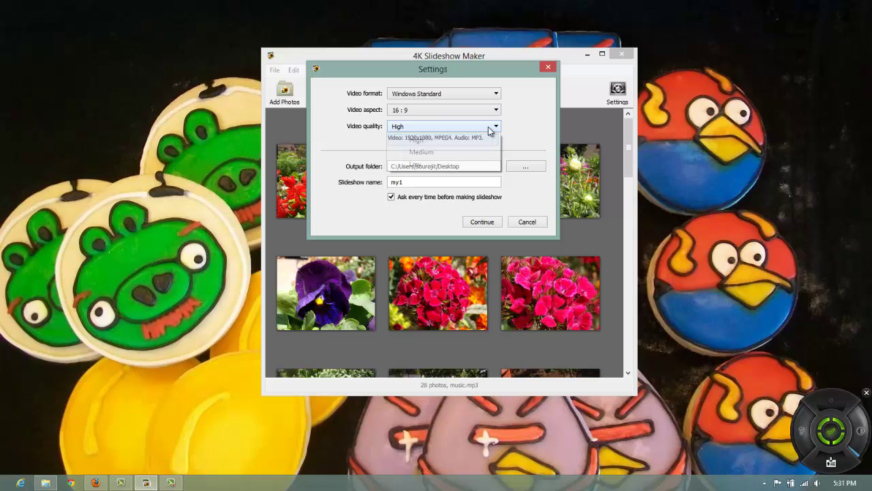
left_click(488, 127)
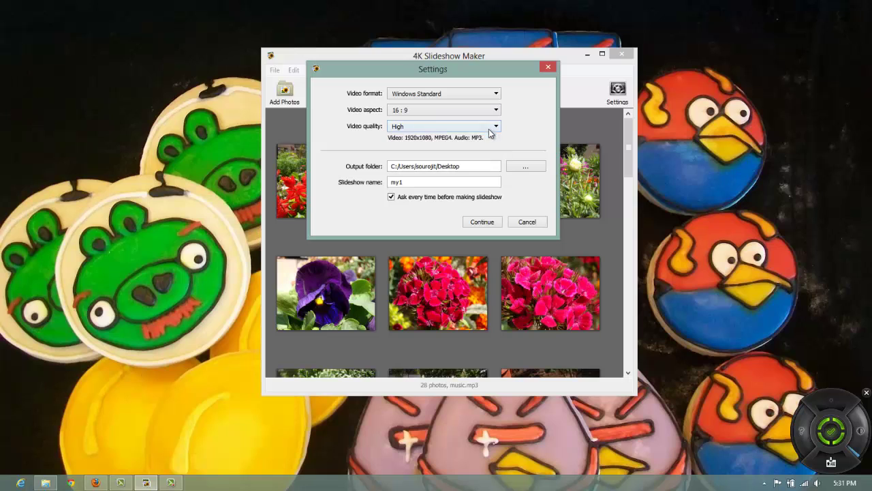
left_click(482, 222)
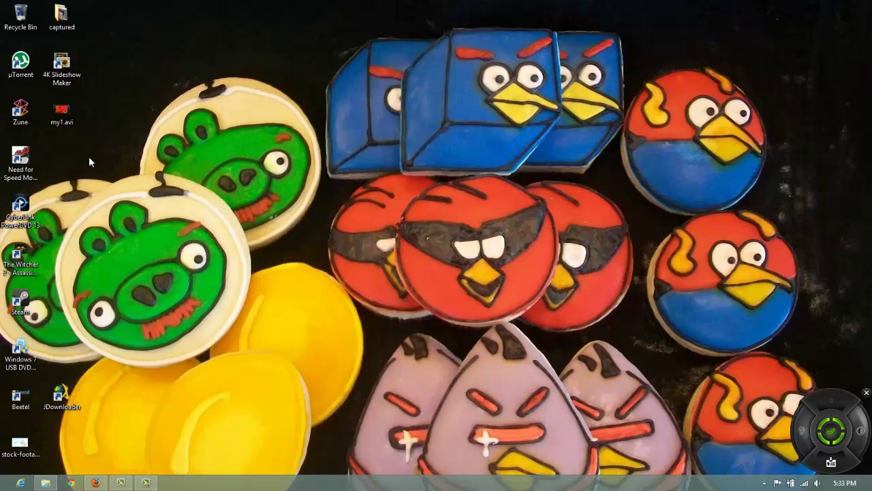
double_click(76, 120)
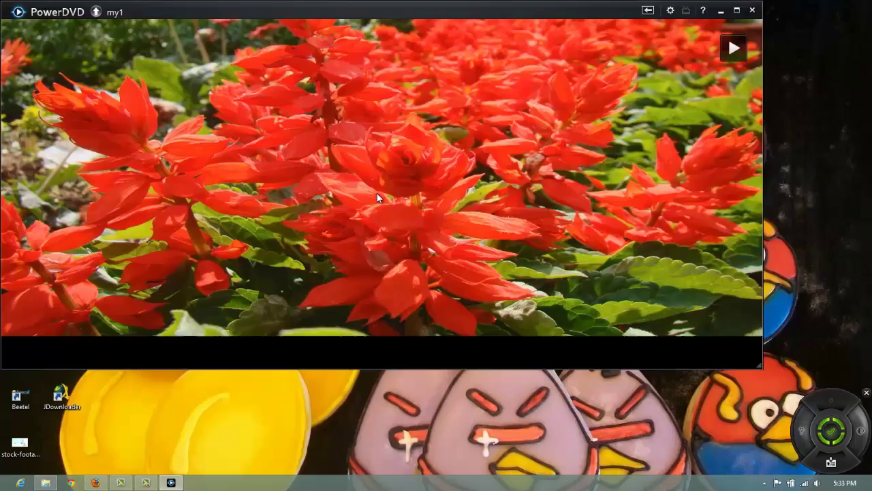
double_click(377, 189)
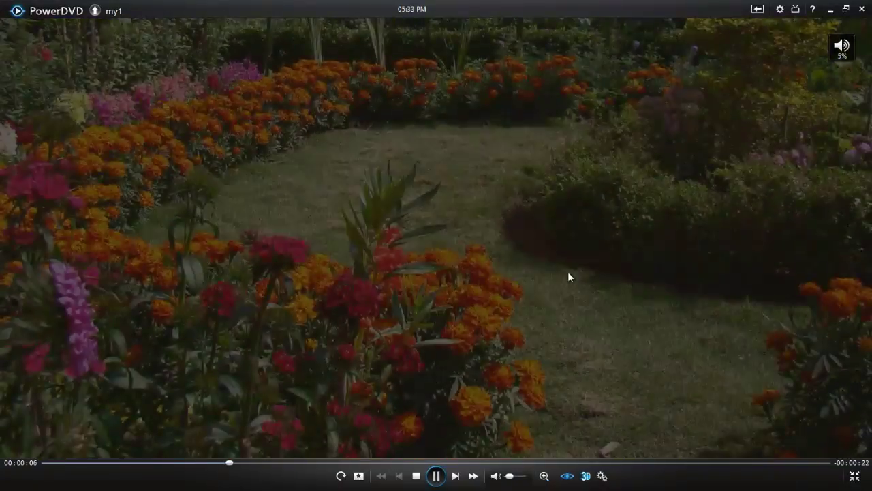
double_click(568, 271)
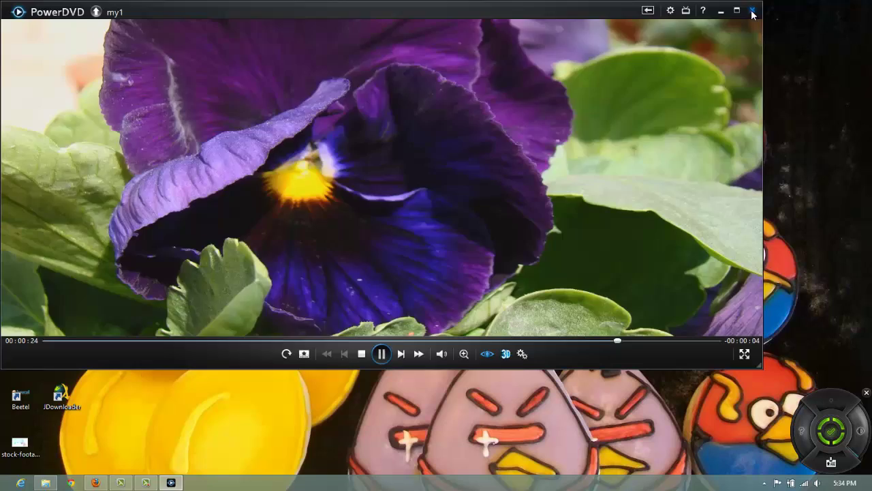
left_click(752, 12)
Step: Relaunch 4K Slideshow Maker from its desktop icon and reposition its window
double_click(62, 68)
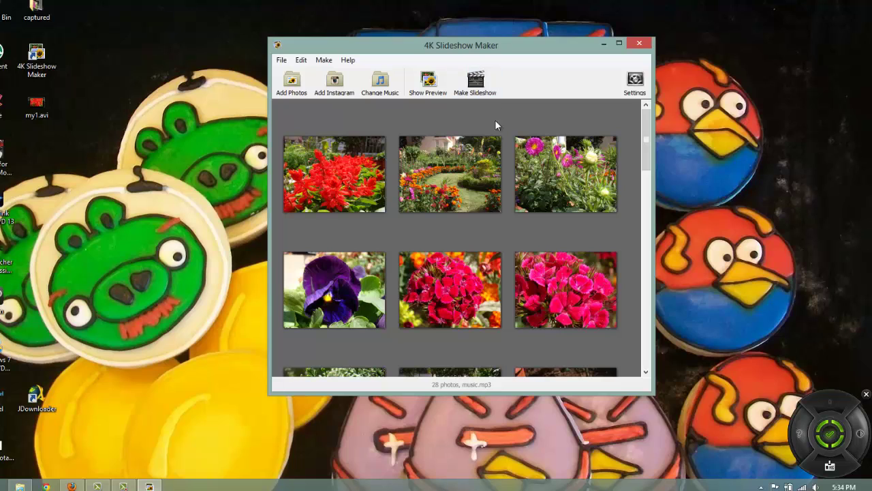
left_click_drag(526, 45, 574, 43)
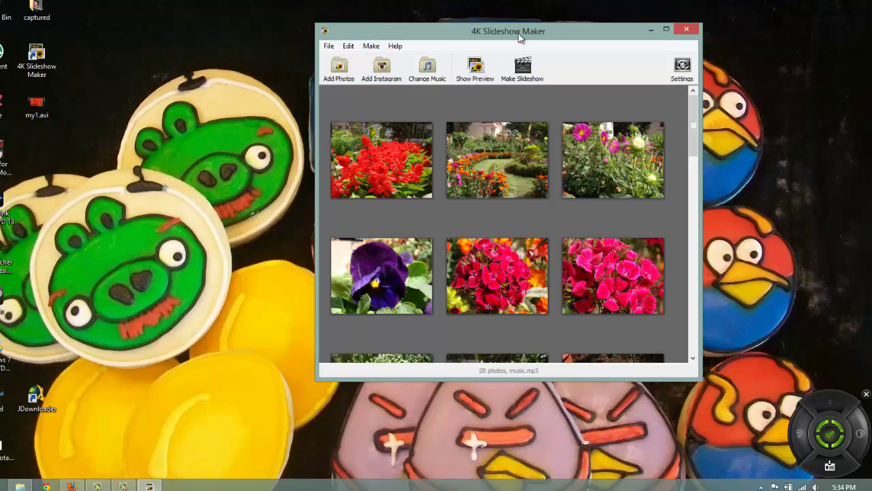
left_click_drag(519, 38, 521, 44)
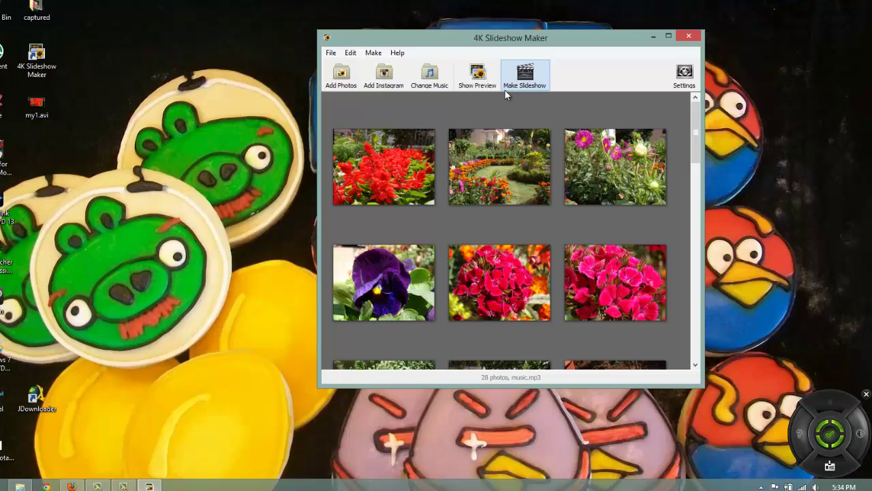
left_click_drag(550, 36, 553, 28)
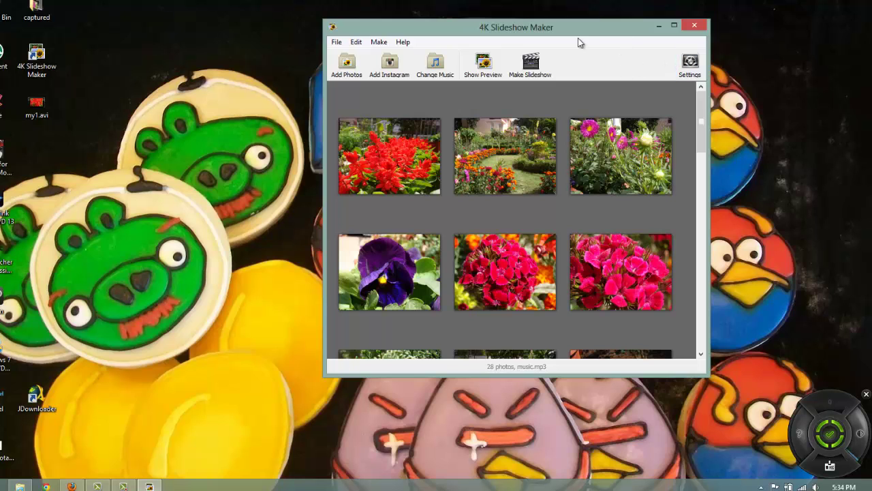
left_click_drag(581, 29, 486, 37)
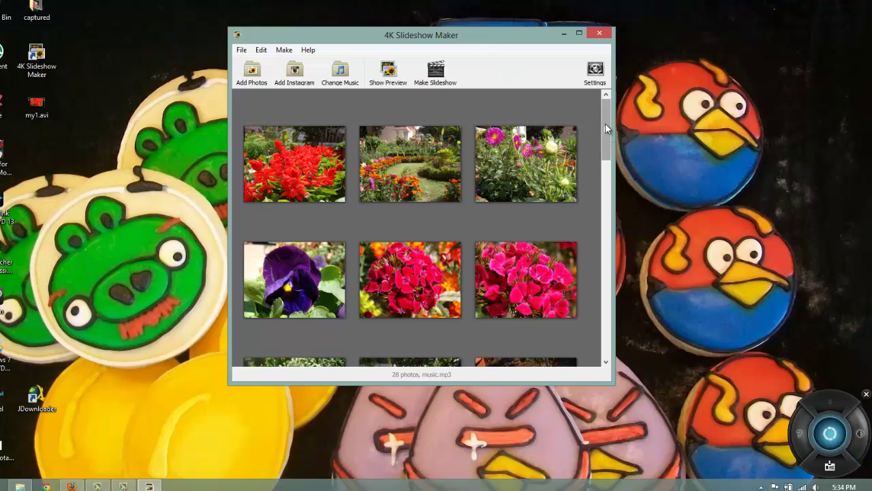
mouse_move(605, 123)
left_mouse_down()
mouse_move(610, 264)
mouse_move(606, 130)
left_mouse_up()
left_click_drag(505, 42, 516, 77)
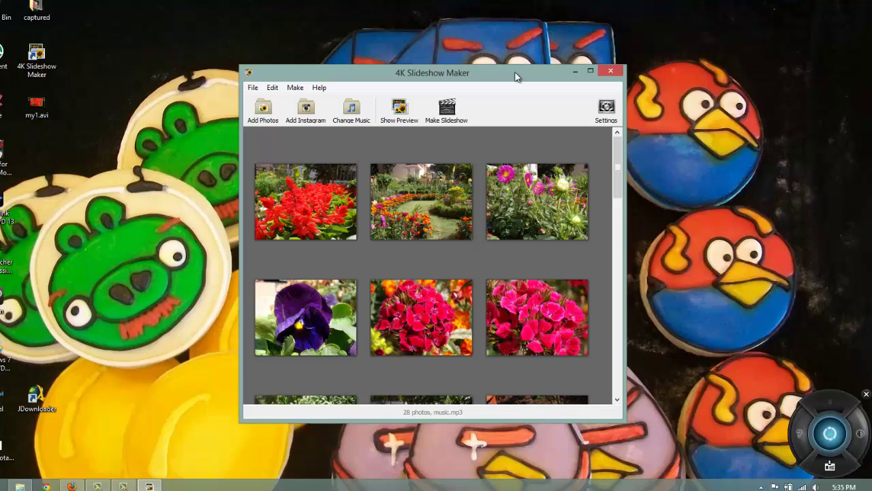